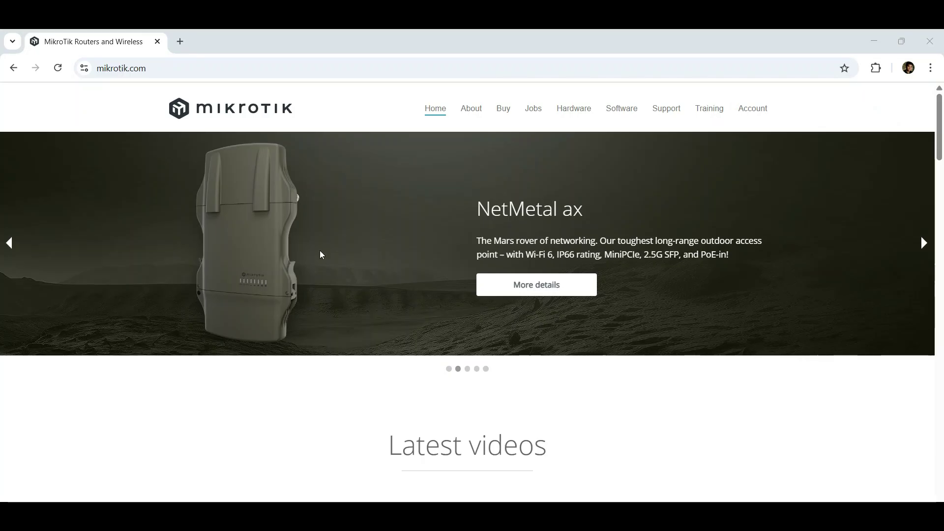
Open the MikroTik Software download archive and show the Stable release tree list
click(161, 68)
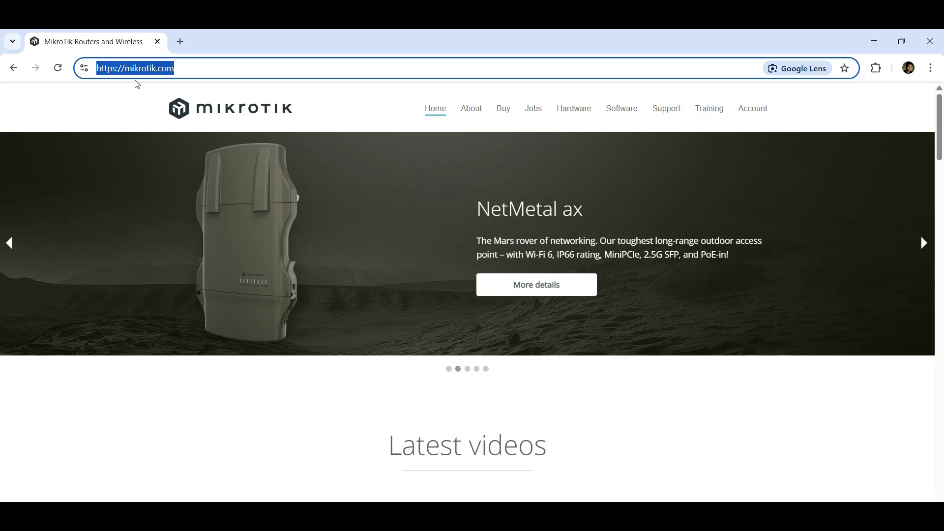
click(110, 100)
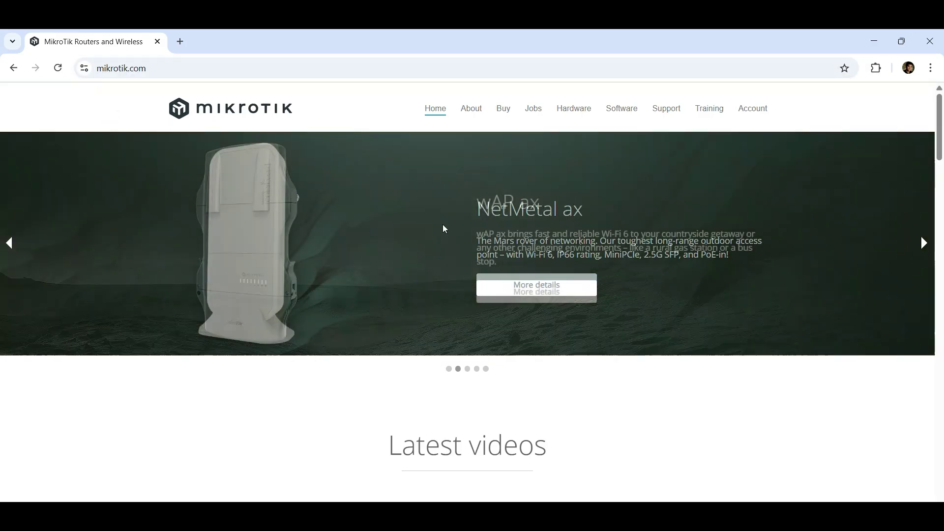
click(621, 112)
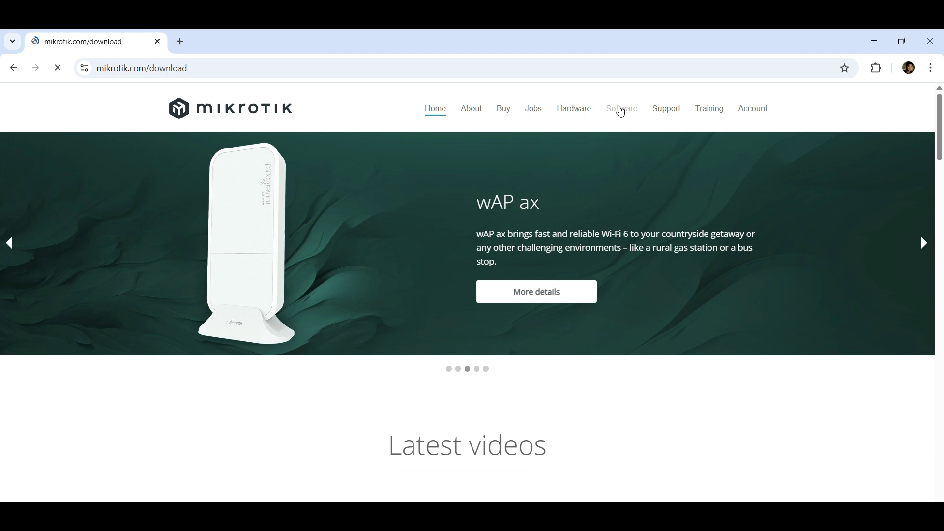
scroll(545, 172, down, 5)
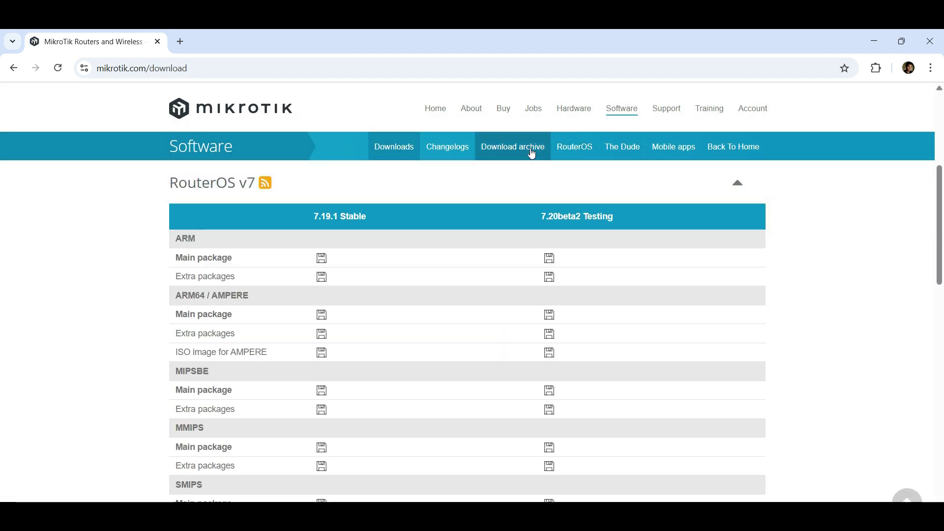
click(532, 150)
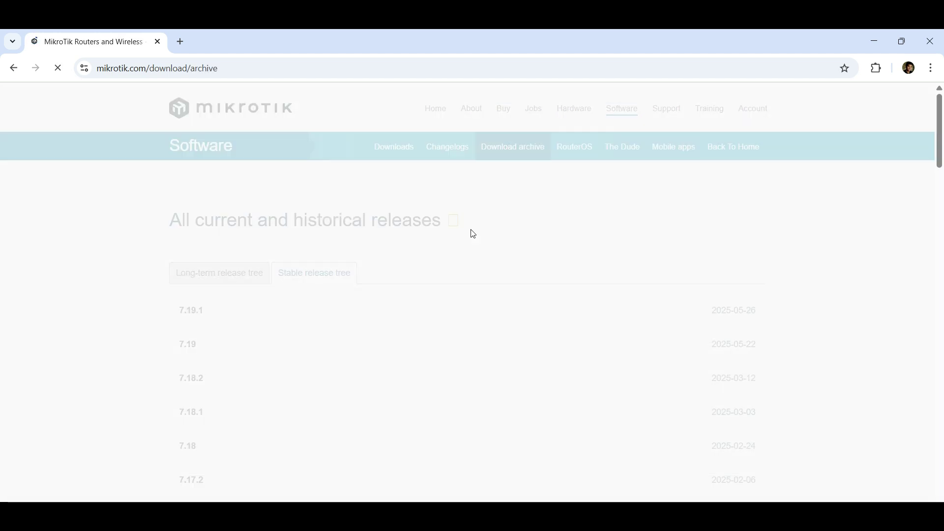
scroll(447, 291, down, 2)
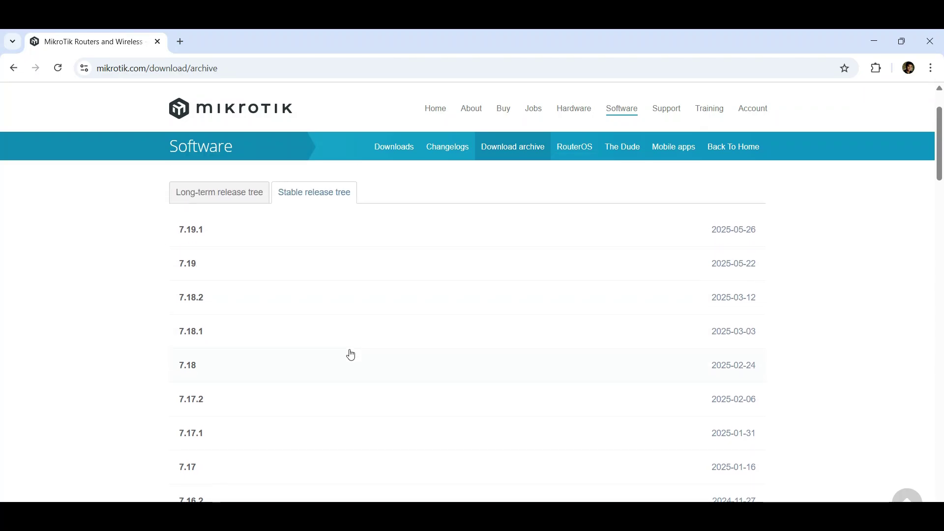
Expand release 7.19.1 and download all_packages-mipsbe-7.19.1.zip (4.5 MB)
click(222, 231)
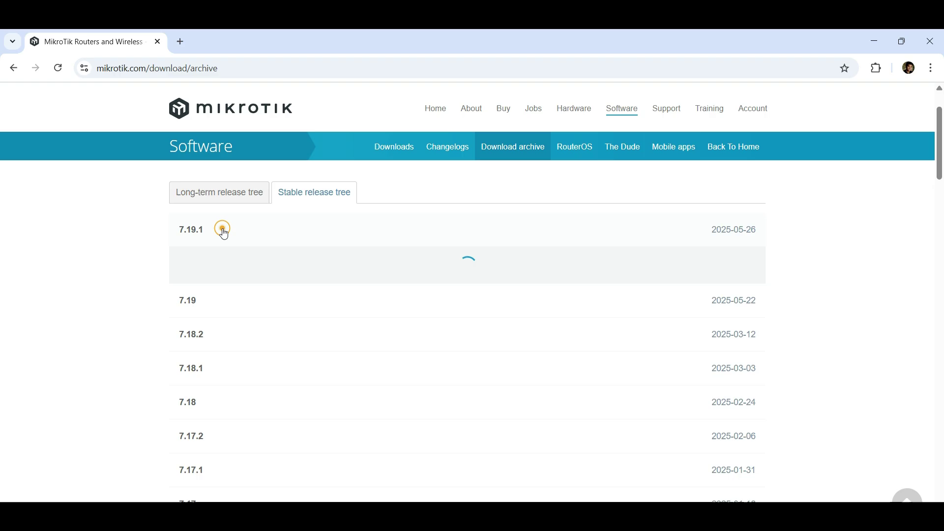
scroll(295, 345, down, 1)
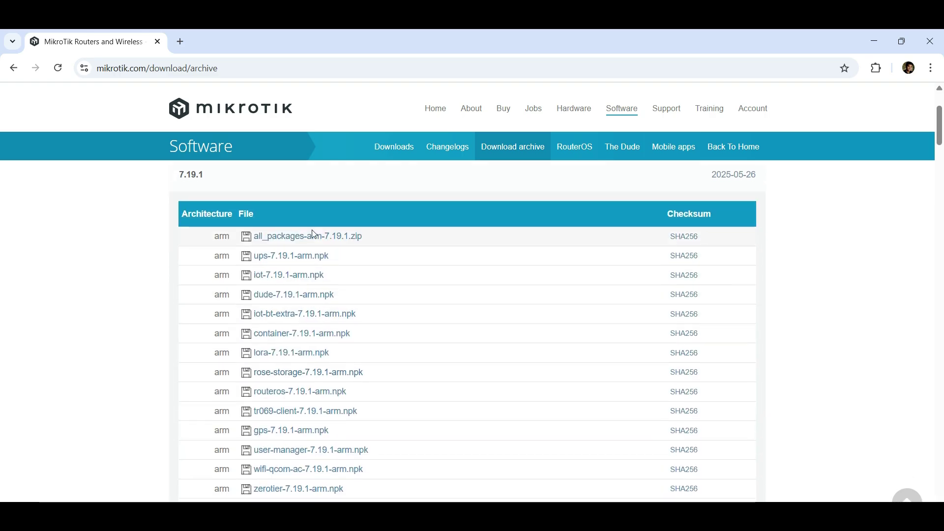
scroll(342, 377, down, 5)
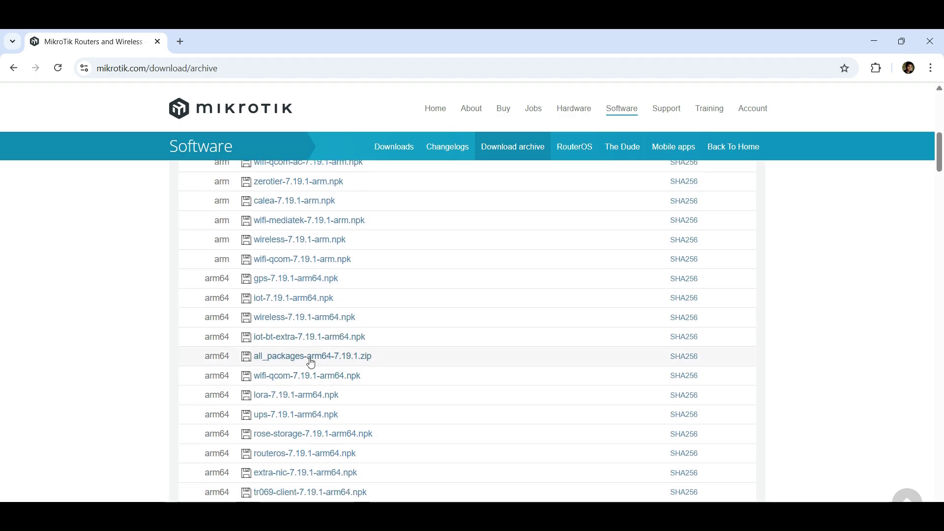
scroll(312, 362, down, 5)
scroll(311, 364, down, 5)
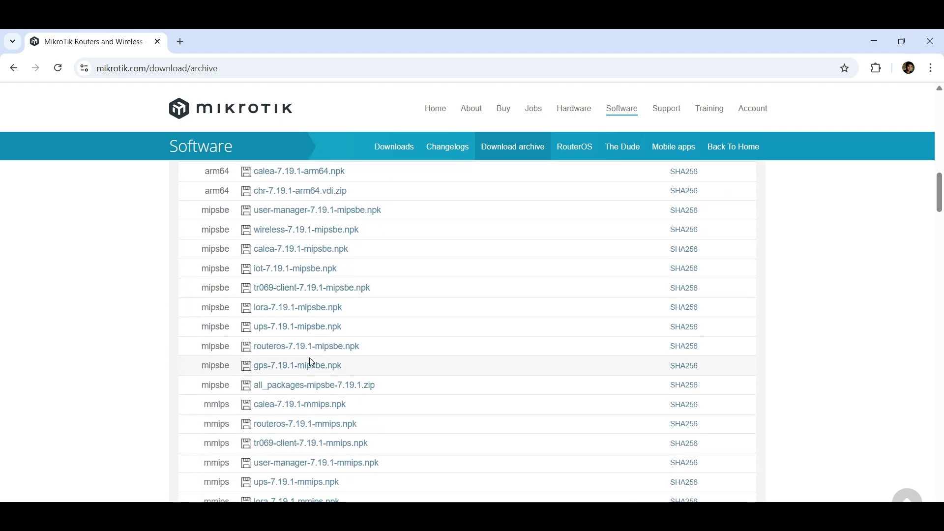
scroll(317, 316, down, 5)
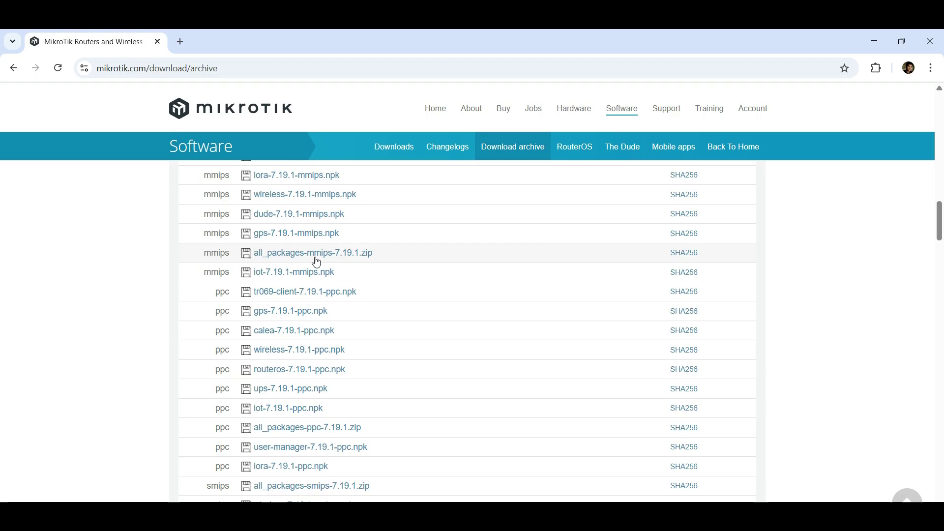
scroll(315, 339, down, 1)
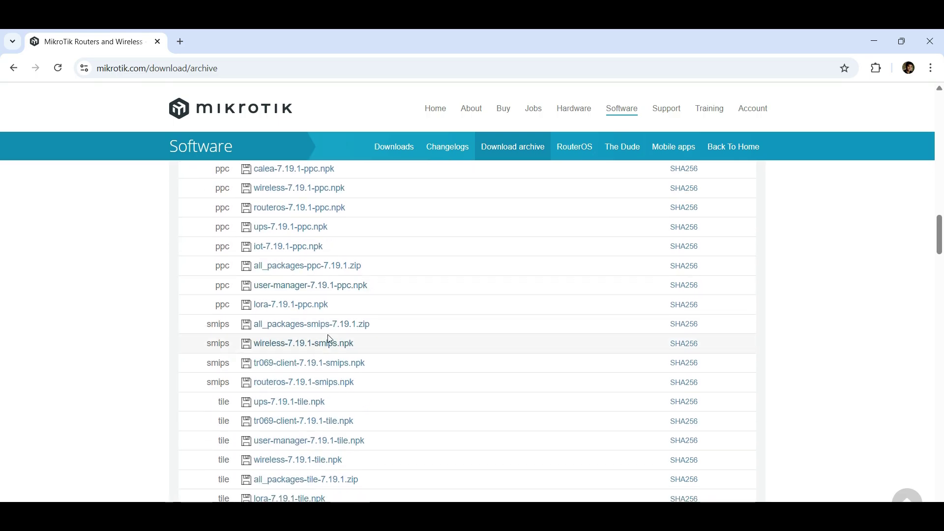
scroll(317, 337, down, 2)
scroll(315, 315, down, 1)
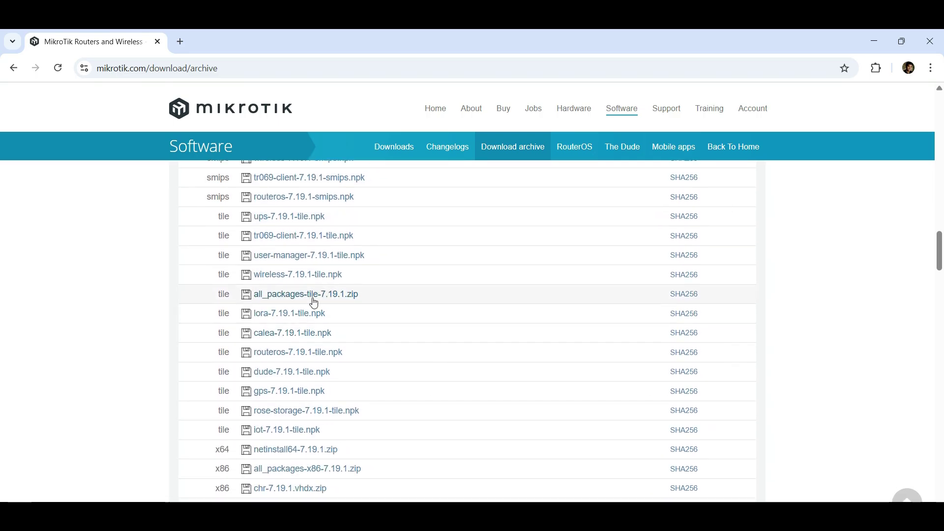
scroll(310, 334, down, 2)
scroll(299, 379, down, 4)
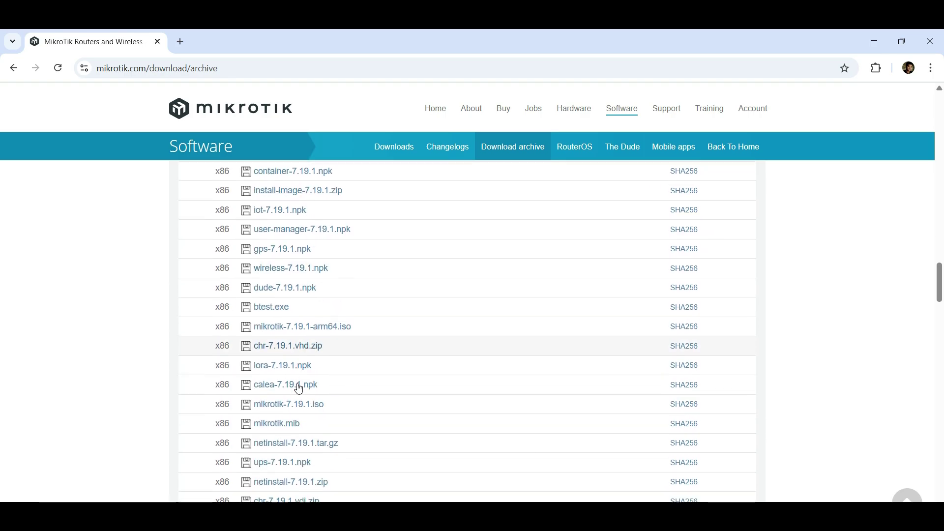
scroll(299, 386, up, 2)
scroll(299, 389, up, 8)
scroll(298, 389, up, 3)
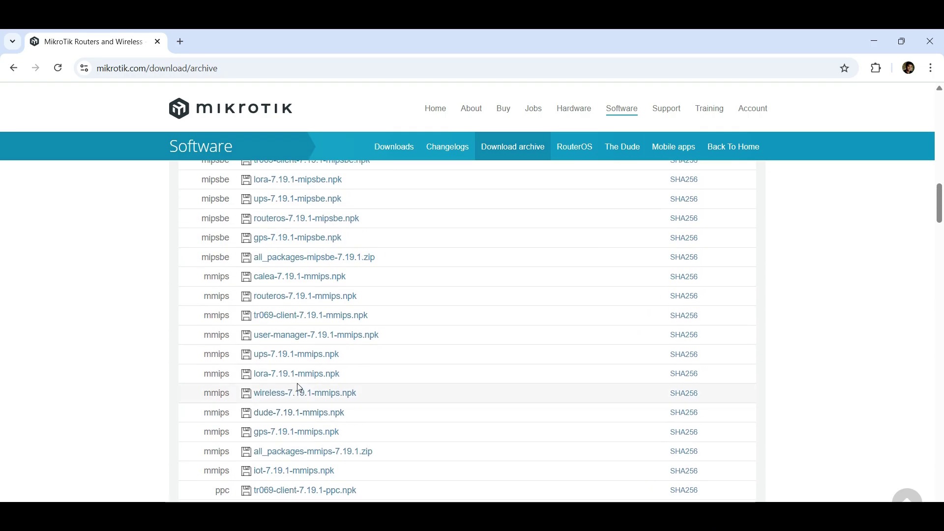
click(309, 261)
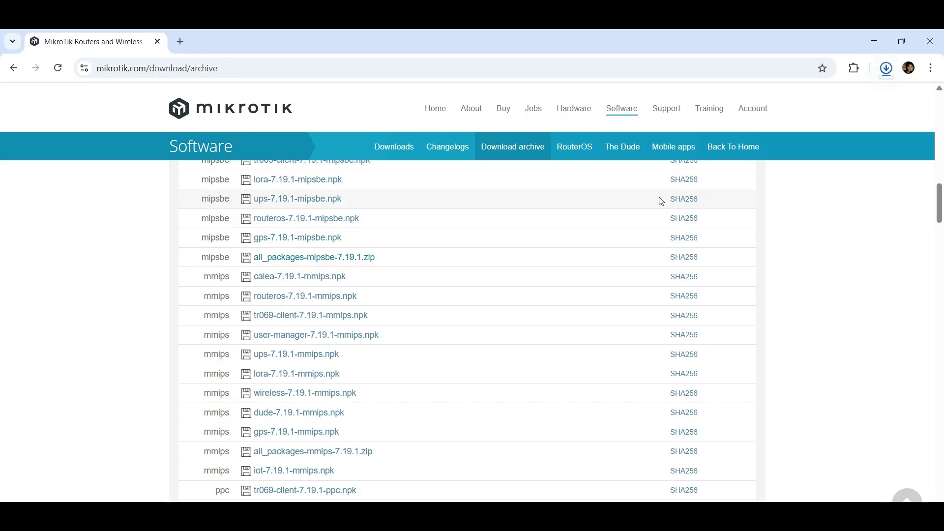
mouse_move(774, 106)
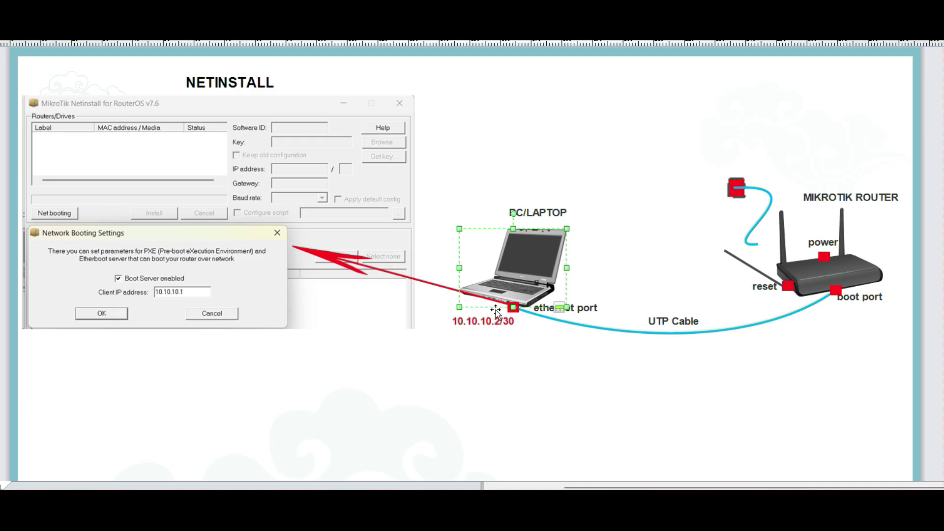
Set the laptop's Ethernet IPv4 address to 10.10.10.2/24 and close the adapter properties
click(498, 324)
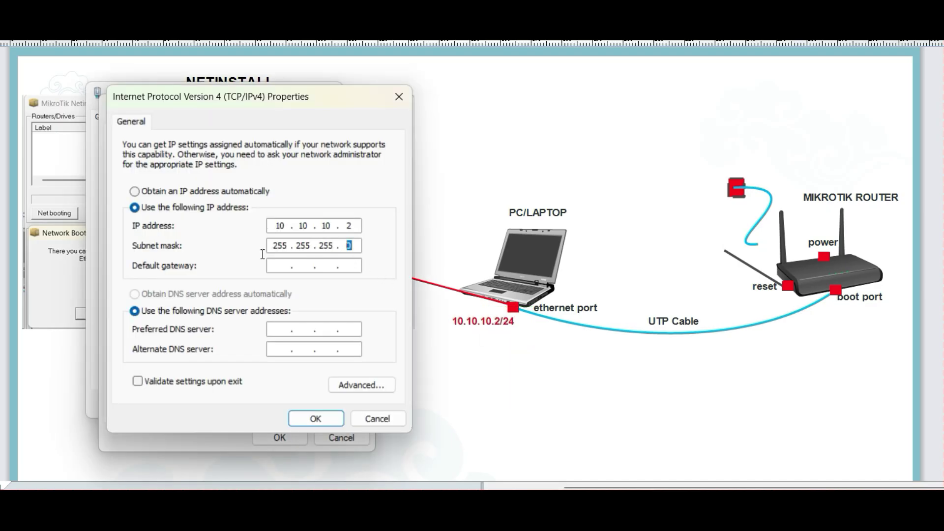
click(303, 413)
click(270, 437)
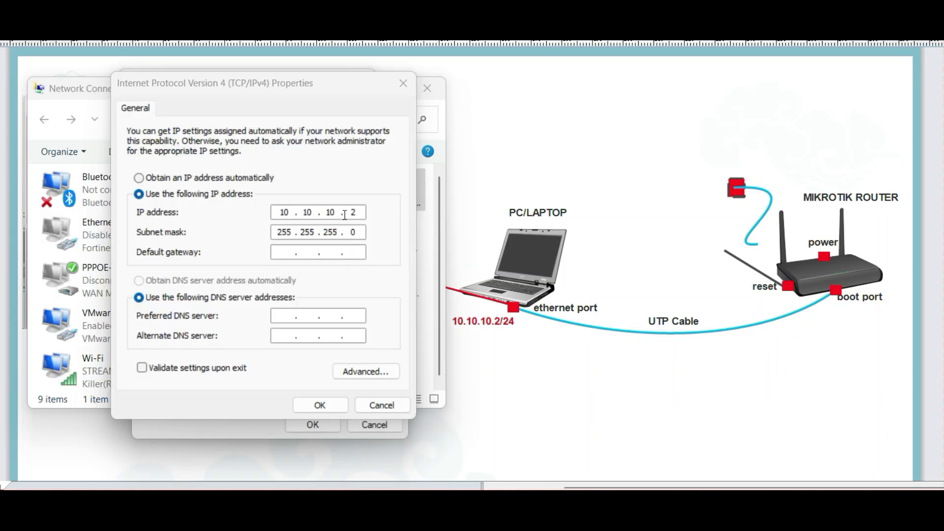
double_click(344, 215)
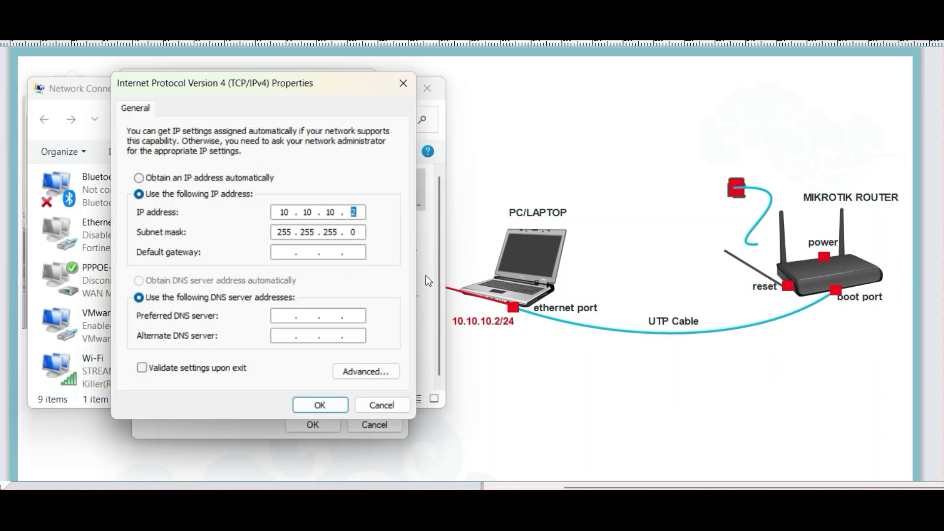
click(320, 405)
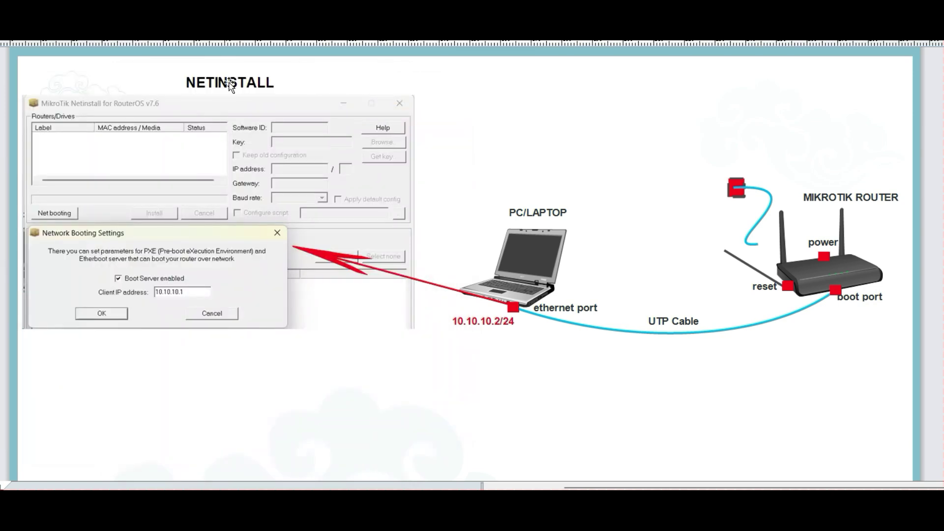
Run netinstall64 as administrator and move the Netinstall v7.6 window to the left
click(229, 85)
click(192, 159)
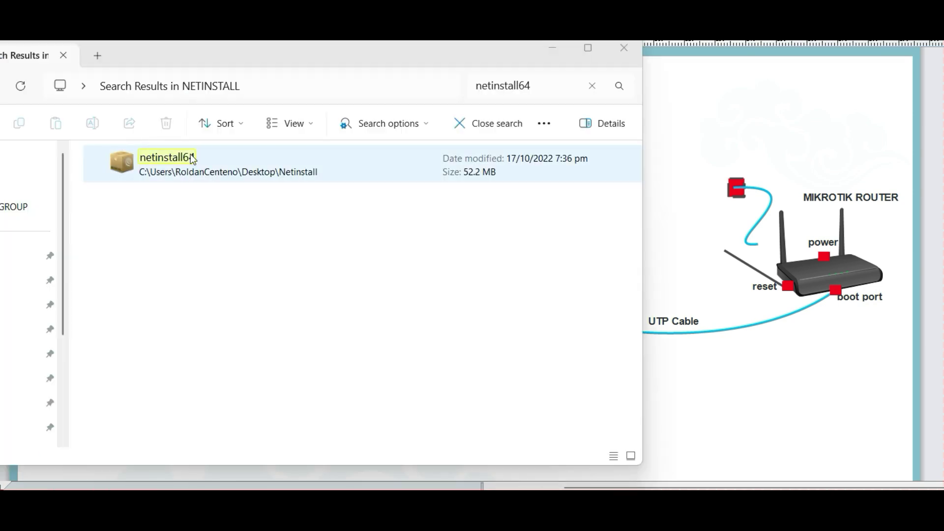
right_click(192, 159)
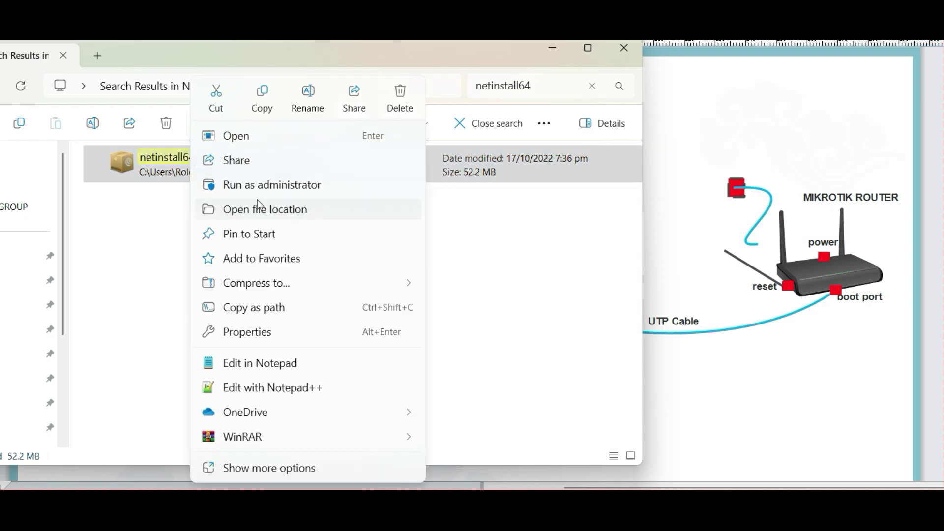
click(270, 185)
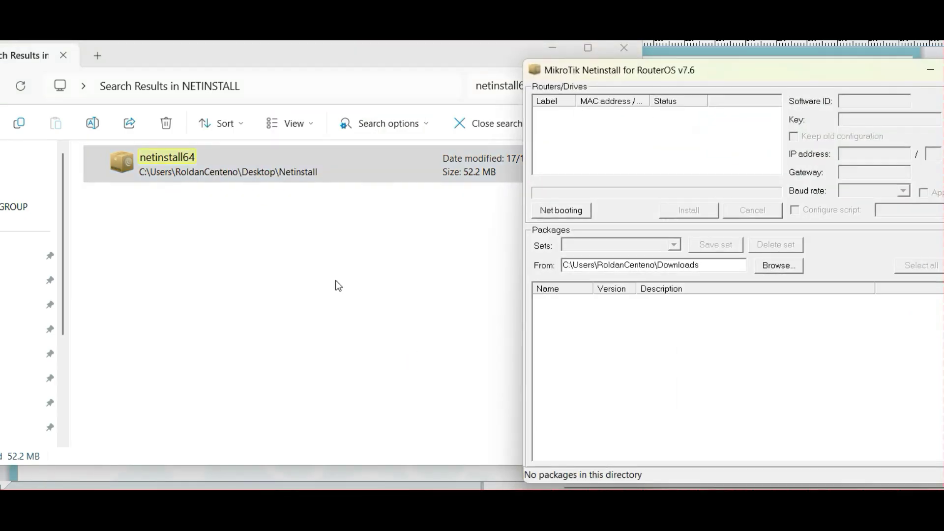
drag(574, 71, 150, 55)
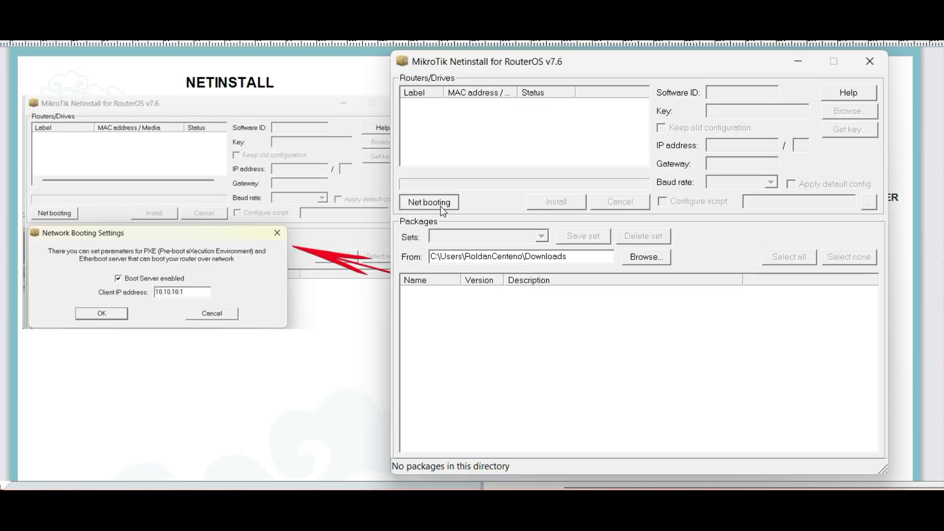
Enable the boot server with client IP 10.10.10.1 so the RB951G-2HnD shows as Ready
click(443, 210)
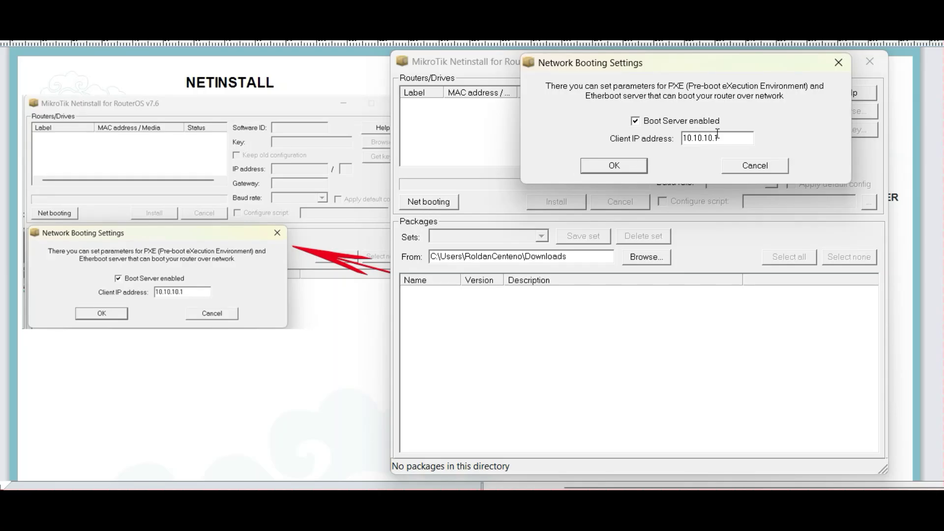
double_click(718, 133)
click(628, 165)
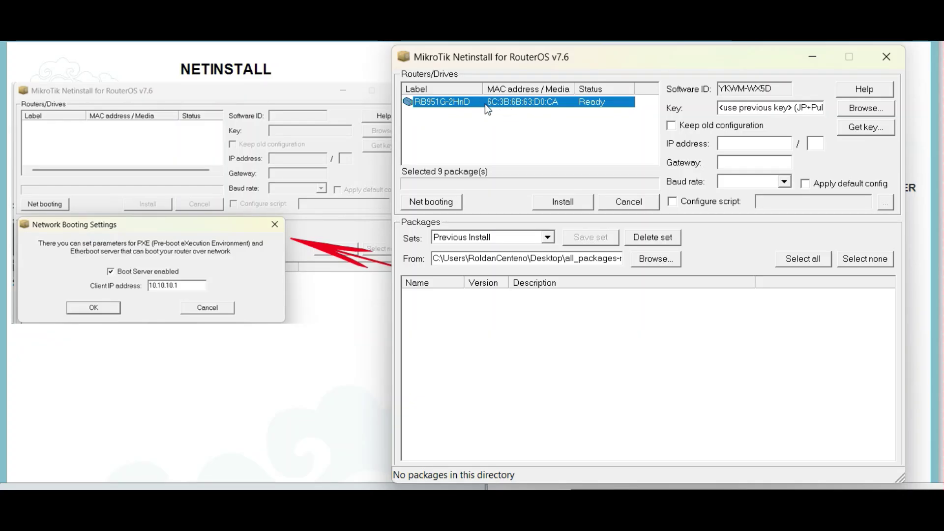
Load the packages from the mipsbe7.19.1 folder and mark all nine for installation
click(653, 260)
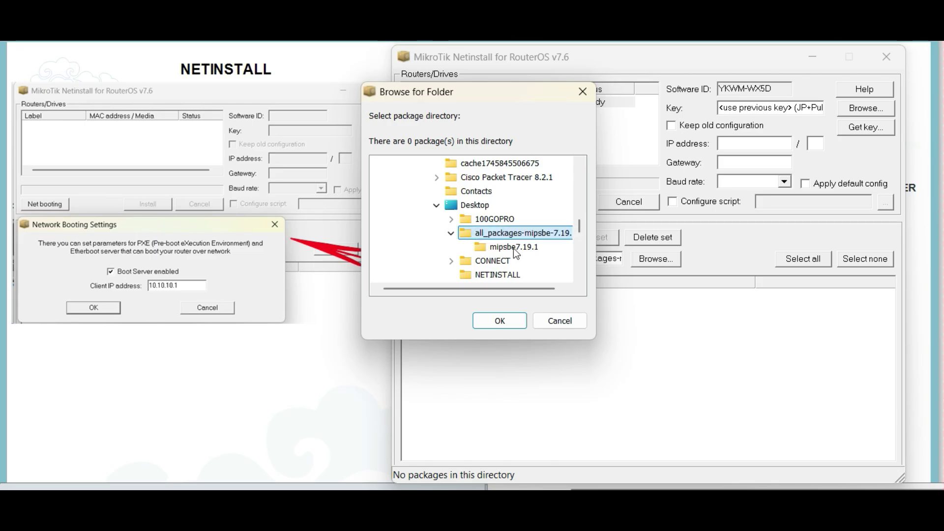
click(512, 247)
click(498, 324)
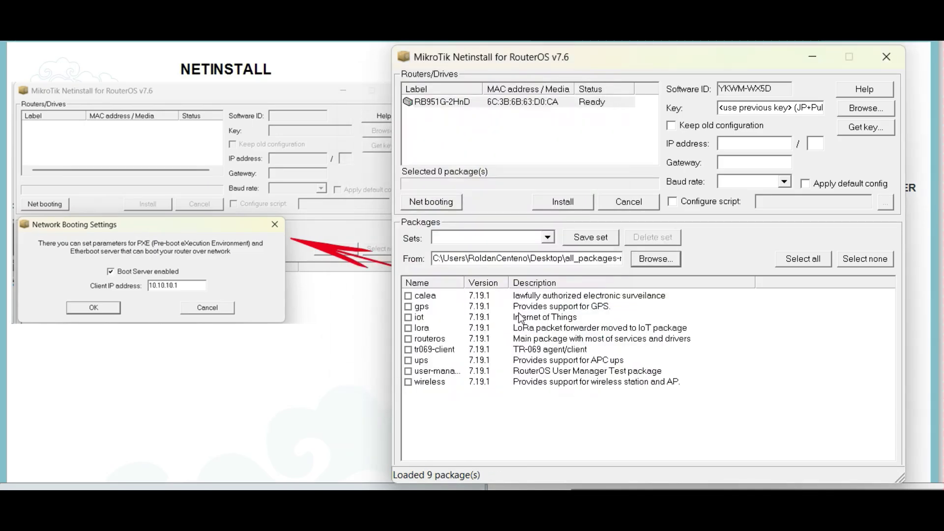
click(807, 260)
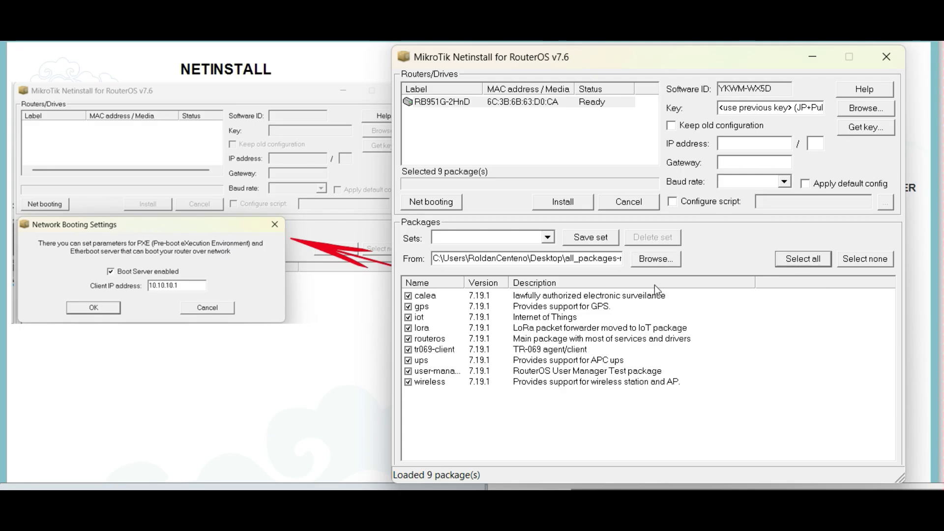
Install the packages on the RB951G-2HnD and reboot it
click(521, 103)
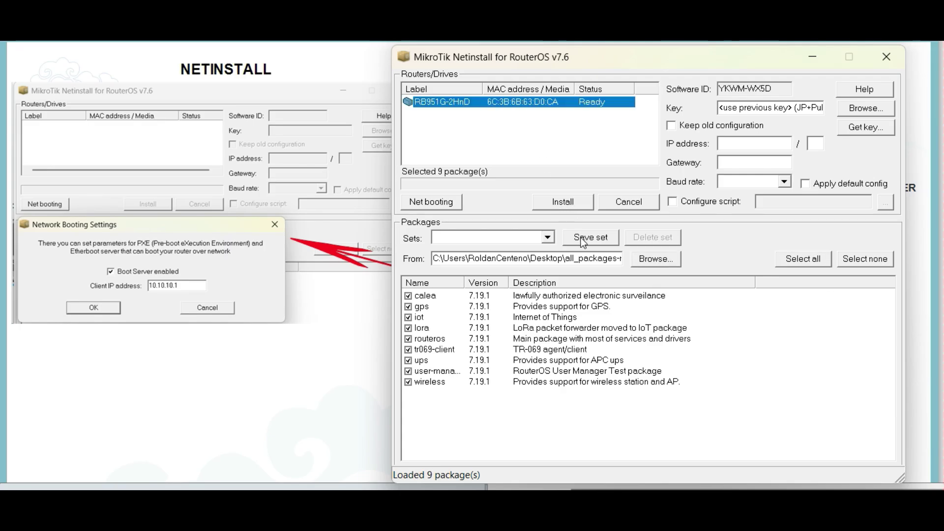
click(557, 203)
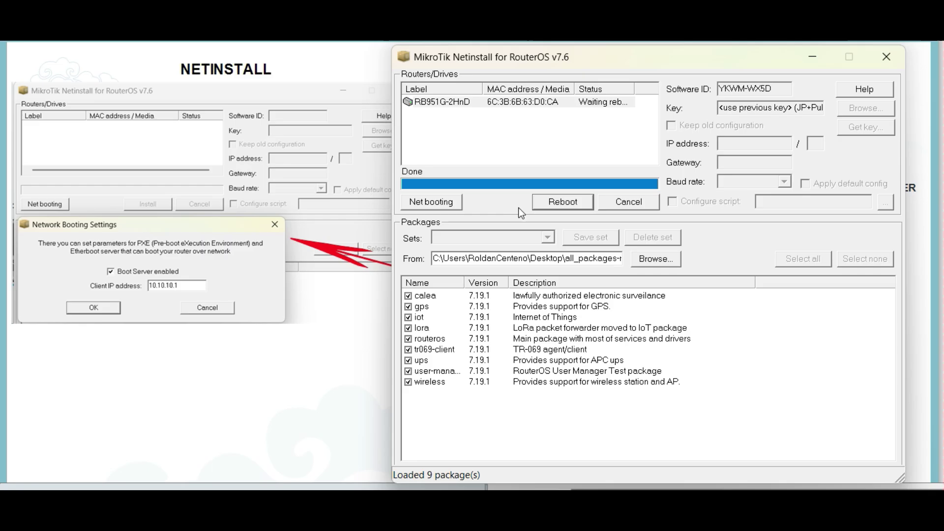
click(553, 208)
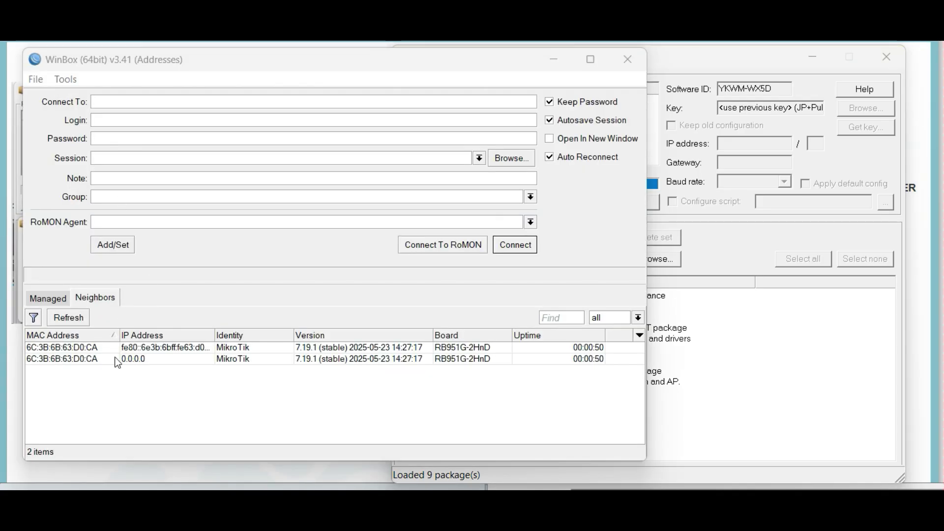
Log in to the router from Neighbors as admin and set a new admin password
click(105, 359)
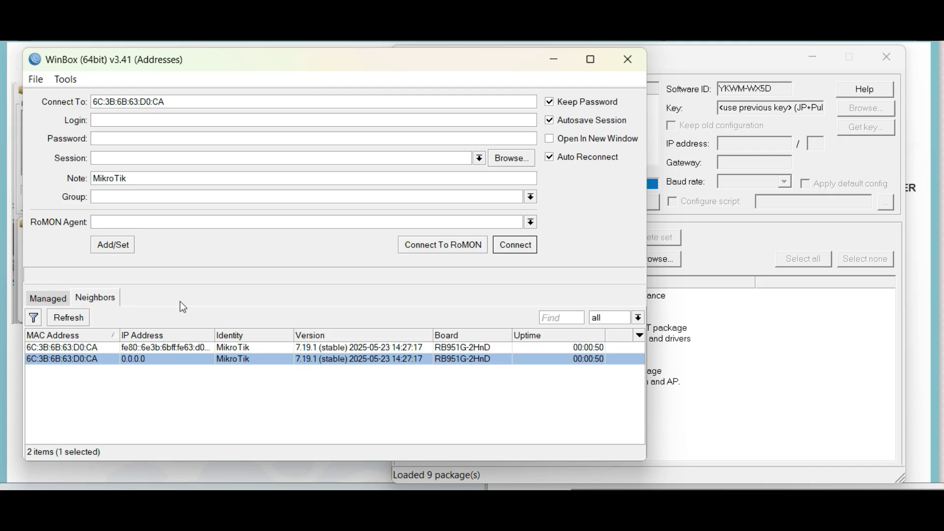
text(admin)
key(Return)
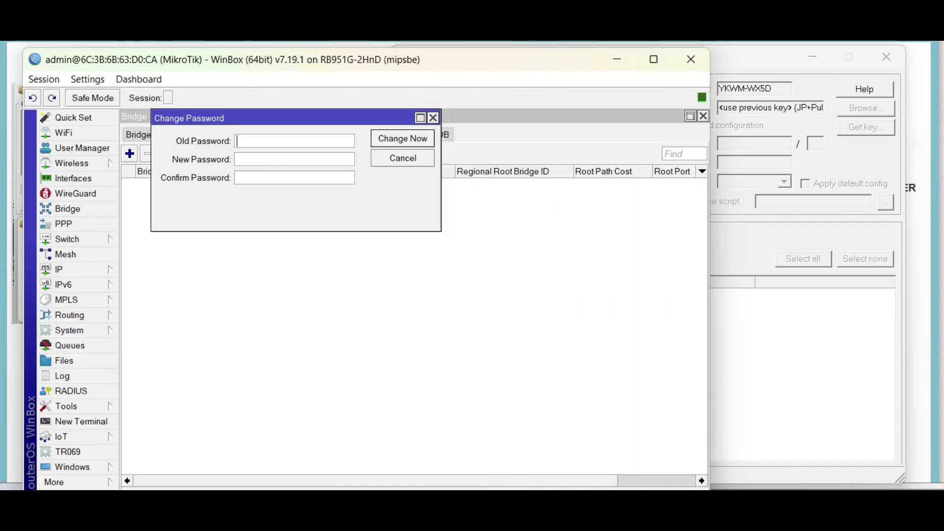
drag(644, 491, 644, 467)
click(257, 165)
text(***)
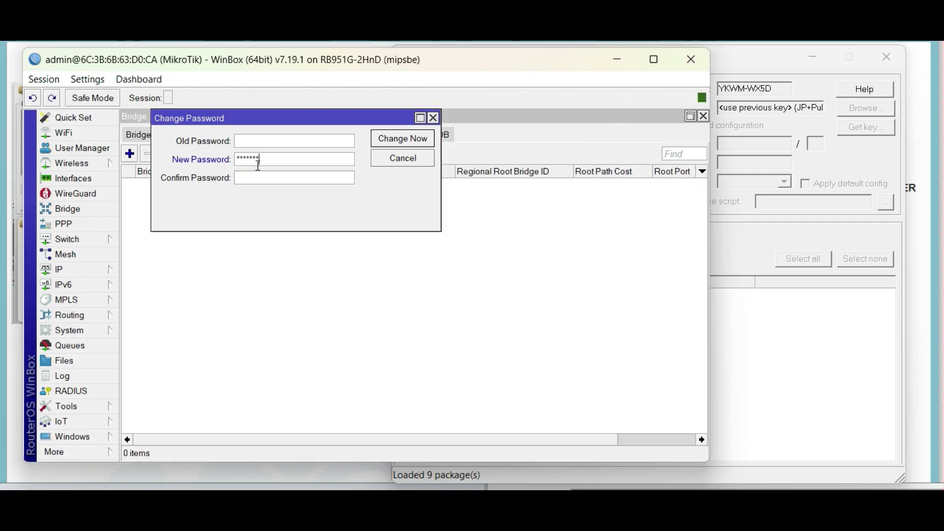
text(*********)
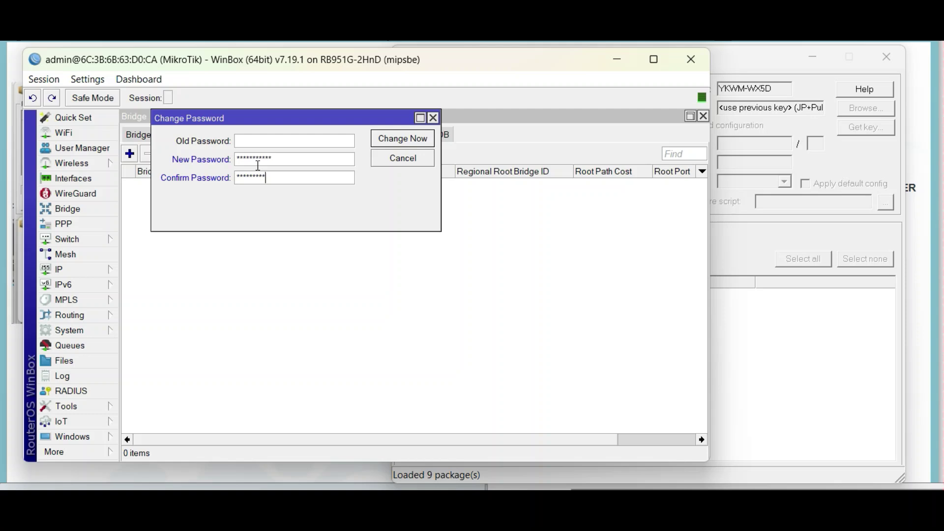
click(402, 139)
Close the bridge and interface lists, then show and select all System > Packages entries
click(704, 117)
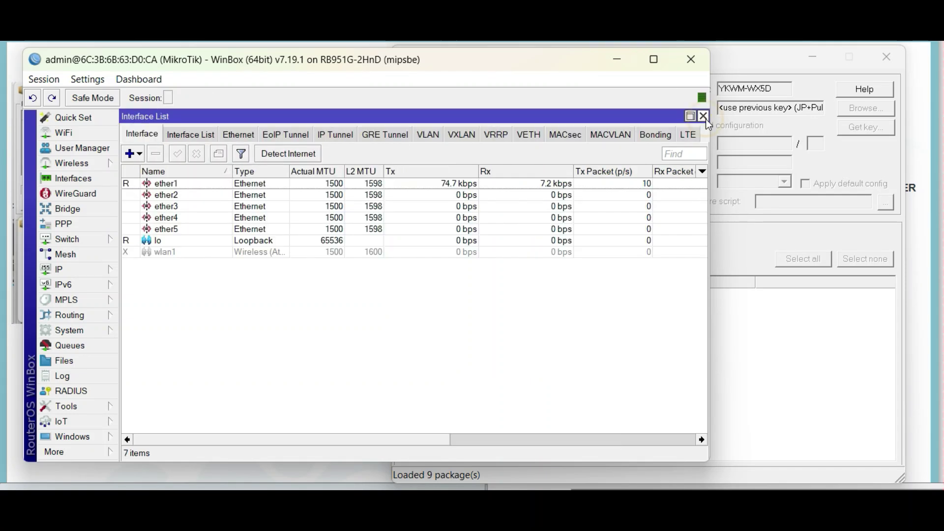
click(704, 116)
click(74, 330)
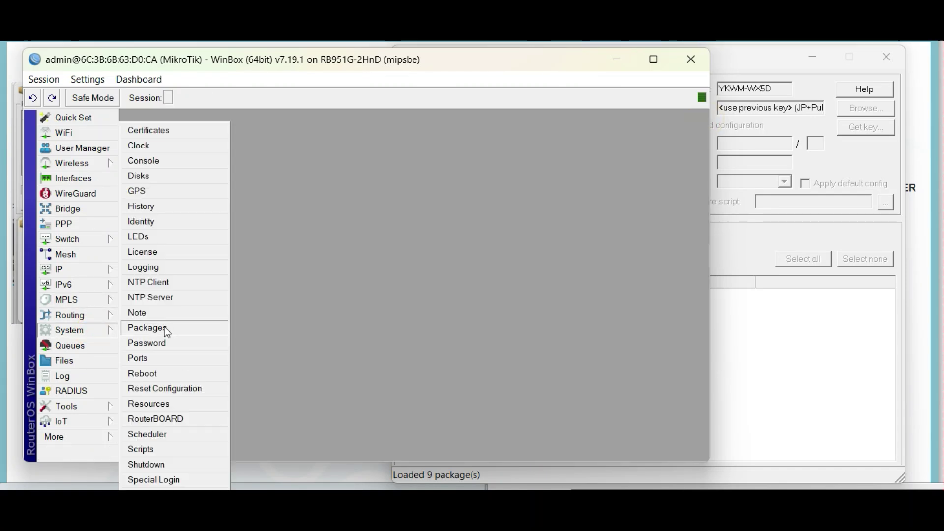
click(164, 326)
click(319, 279)
key(ctrl+a)
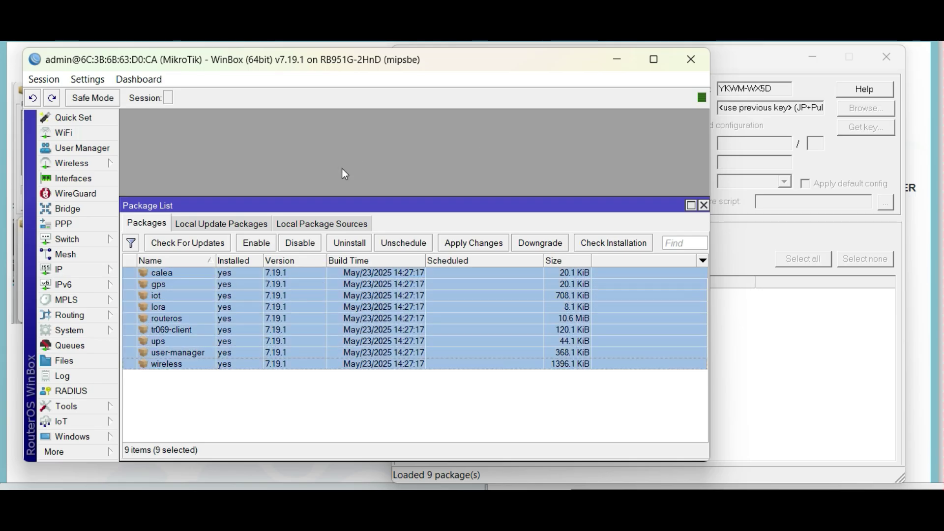